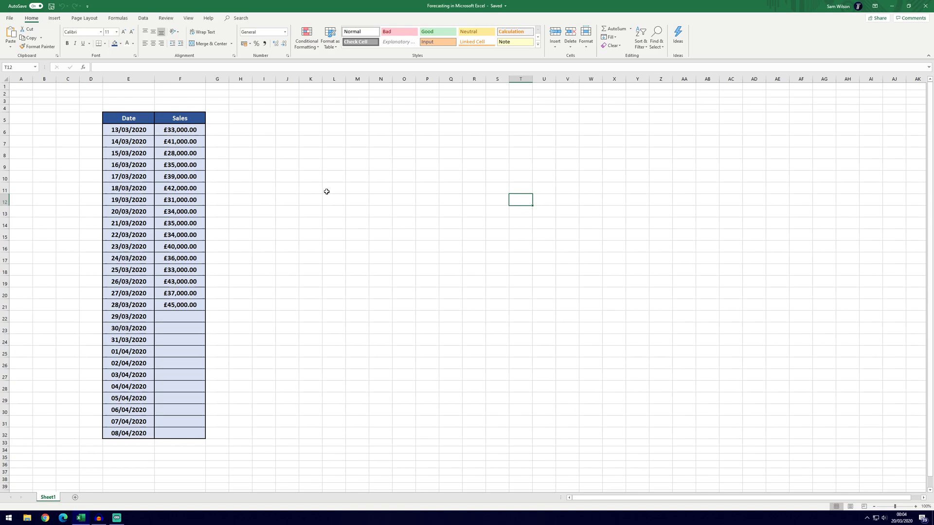
Select E5:F21, the 13/03–28/03 dates and sales with headers, and switch to the Data tab
click(265, 163)
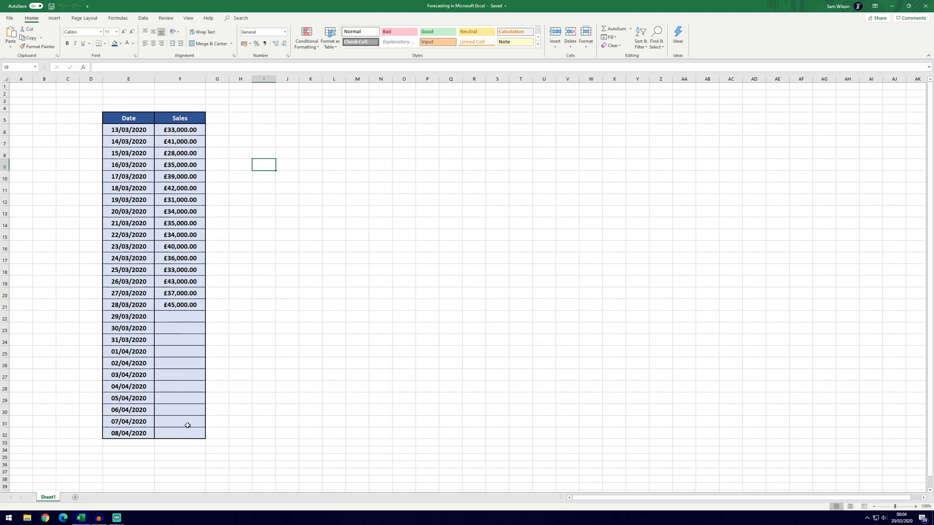
drag(130, 118, 178, 305)
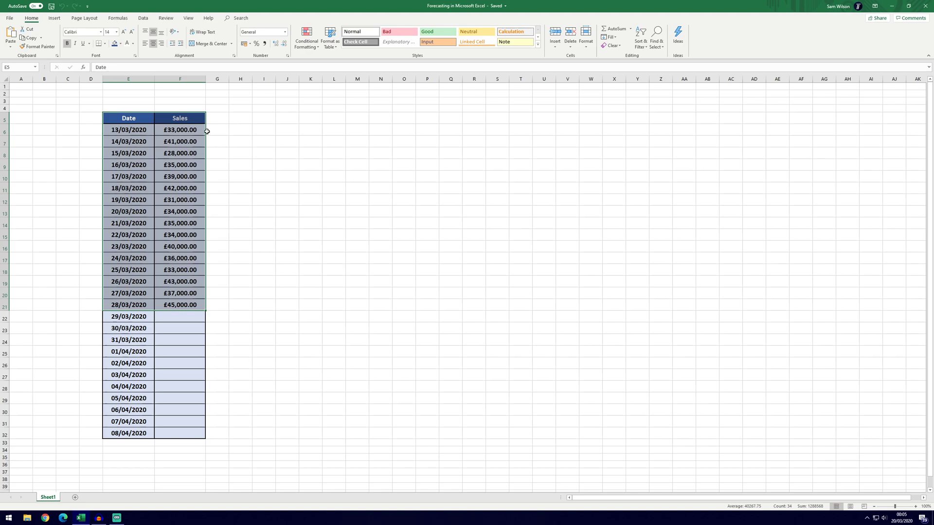
click(143, 18)
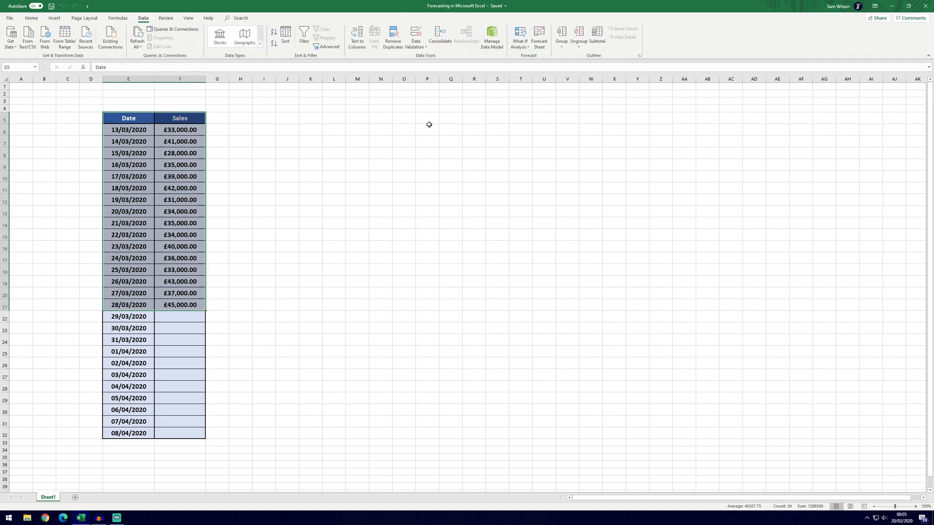
Start a Forecast Sheet from the selection with the forecast end date set to 01/04/2020
click(539, 38)
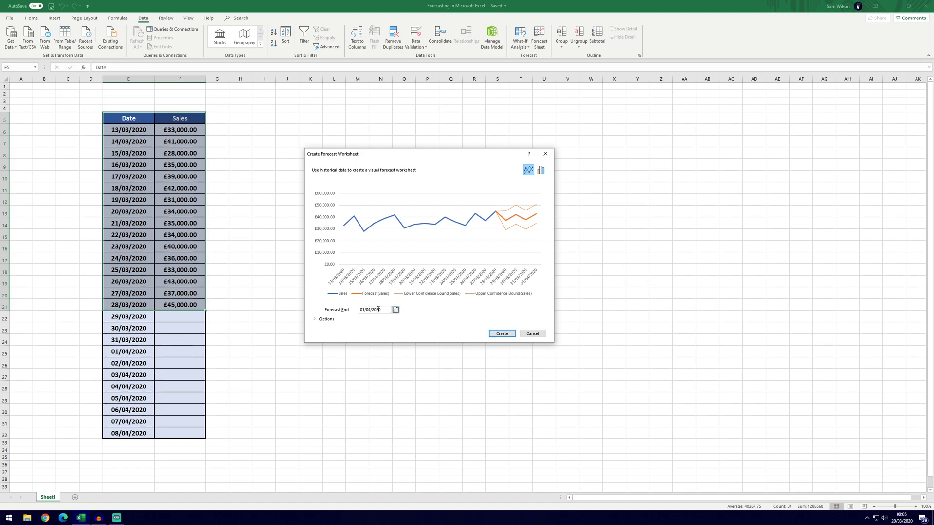
click(395, 310)
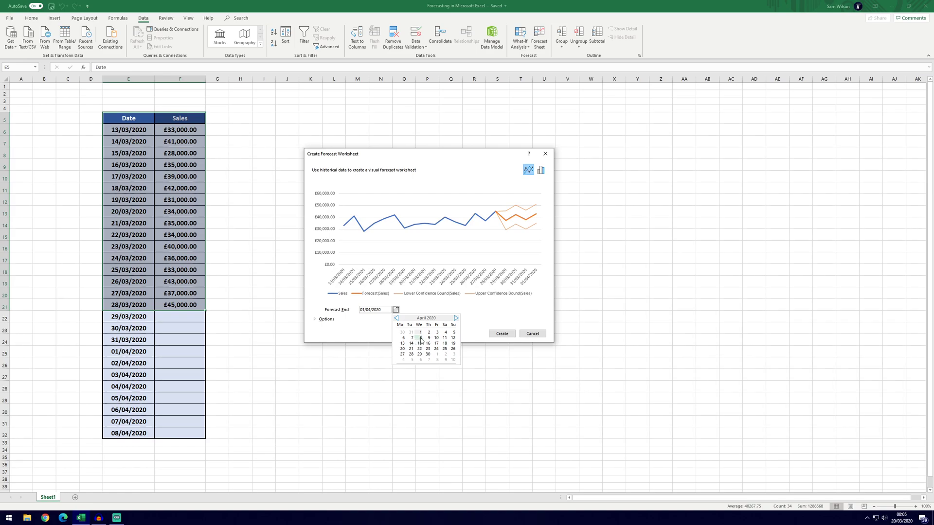
click(421, 338)
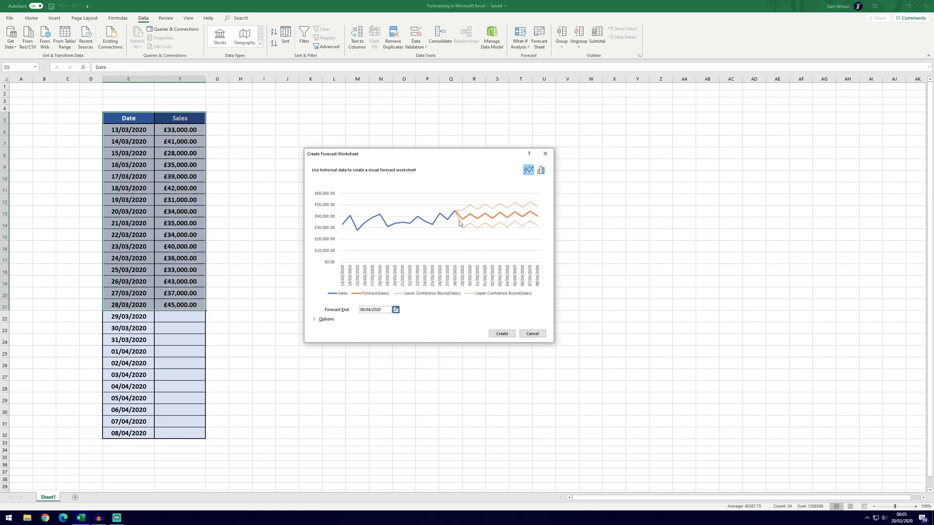
click(396, 310)
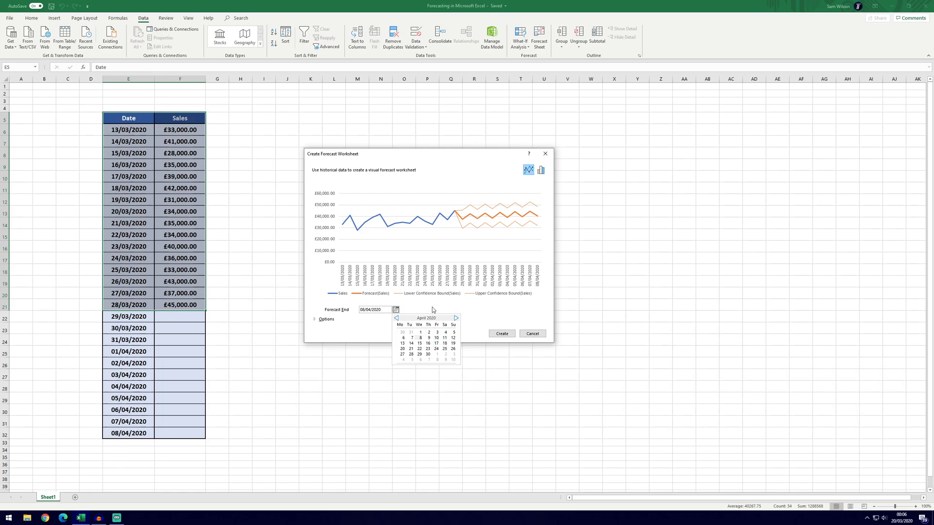
click(420, 332)
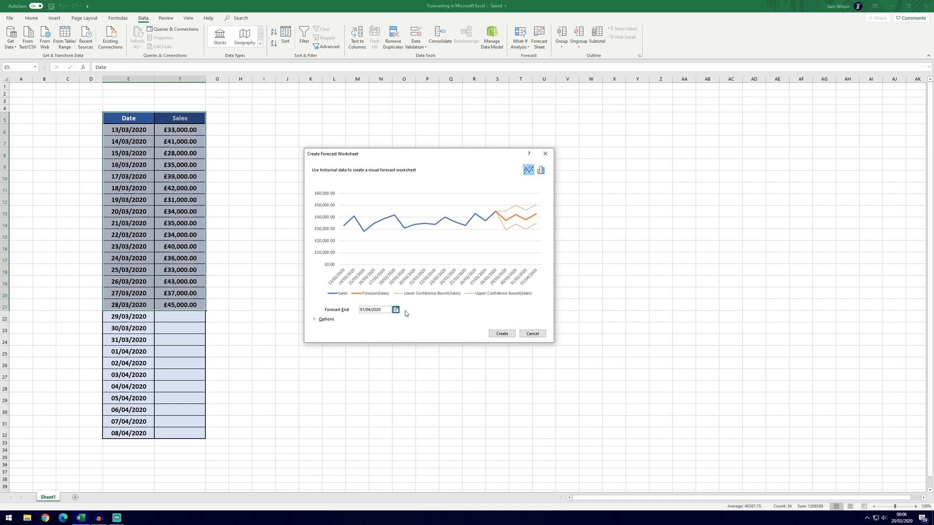
Expand the forecast options, leaving the confidence interval at 95% and seasonality automatic
click(325, 320)
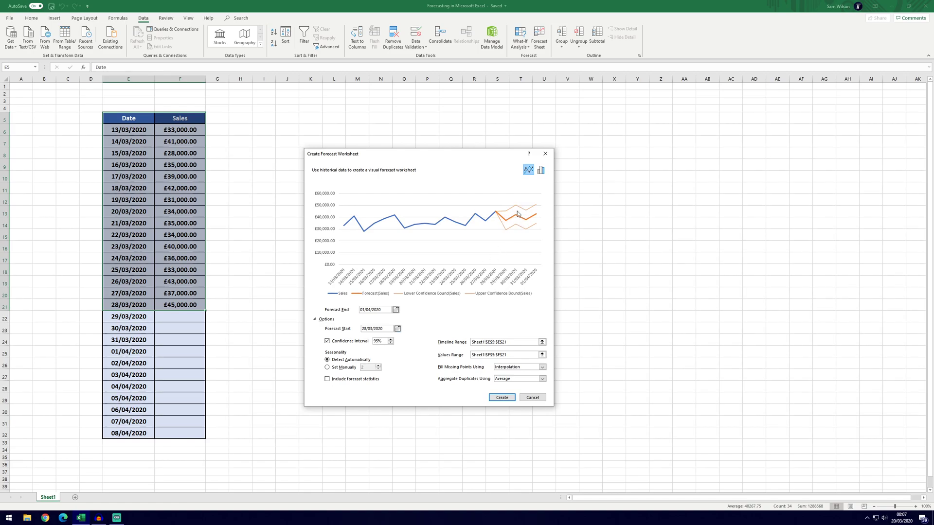
click(390, 339)
click(390, 338)
click(390, 339)
click(390, 339)
key(Down)
key(Down)
key(Down)
key(Down)
click(328, 341)
click(327, 342)
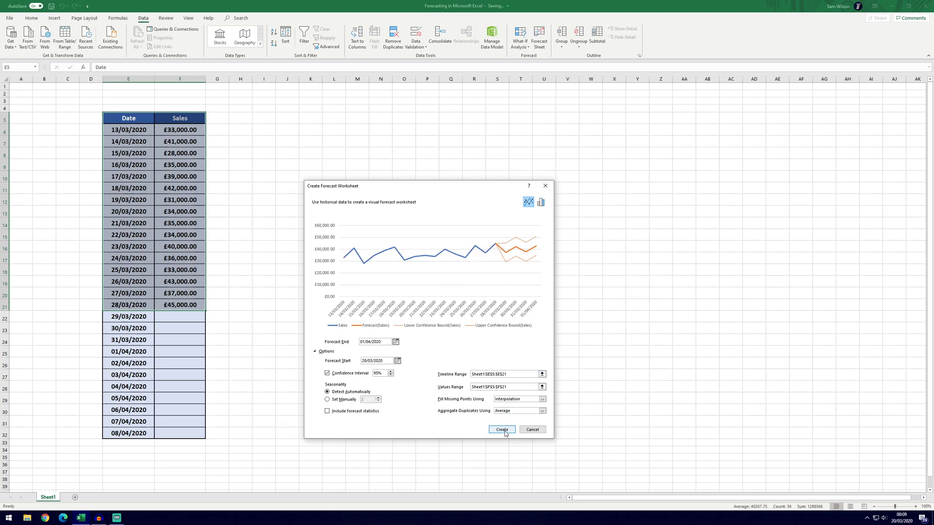
Create the forecast sheet, check its FORECAST.ETS cells for 29/03 and 01/04, and return to Sheet1
click(507, 433)
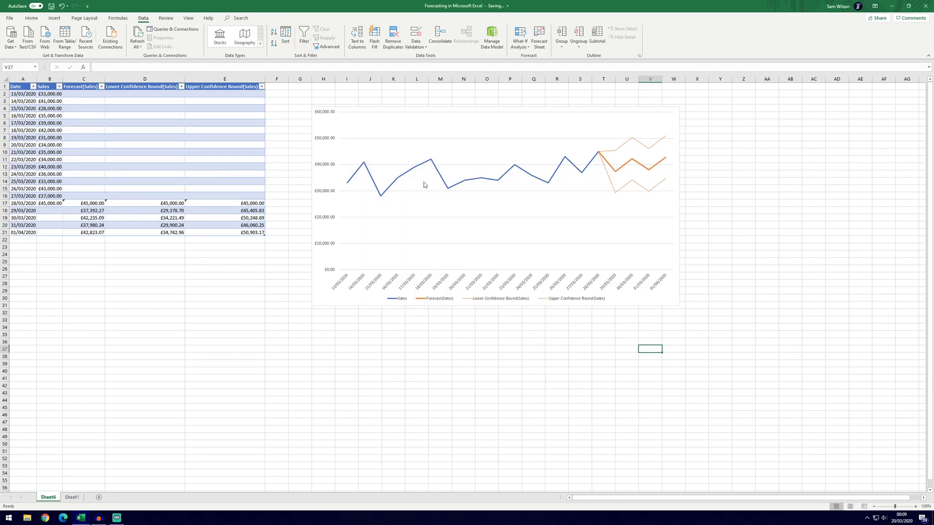
click(84, 208)
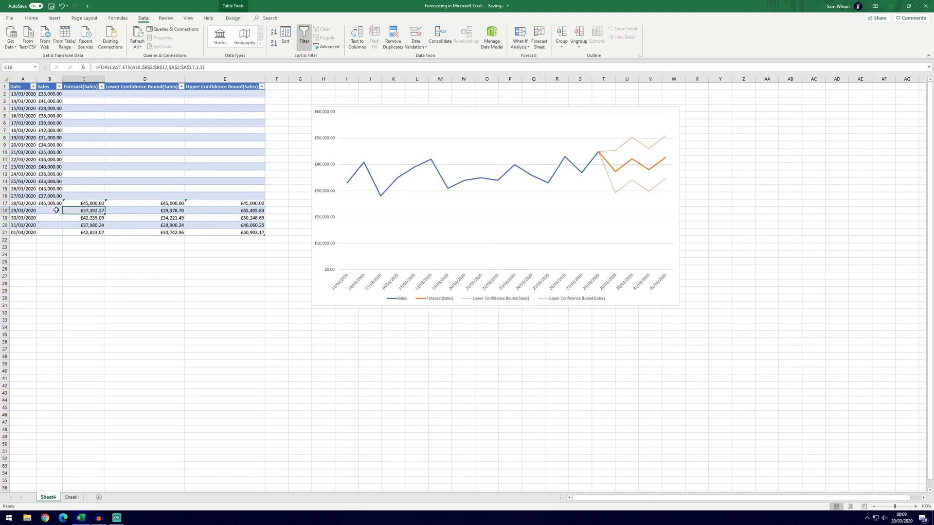
click(89, 232)
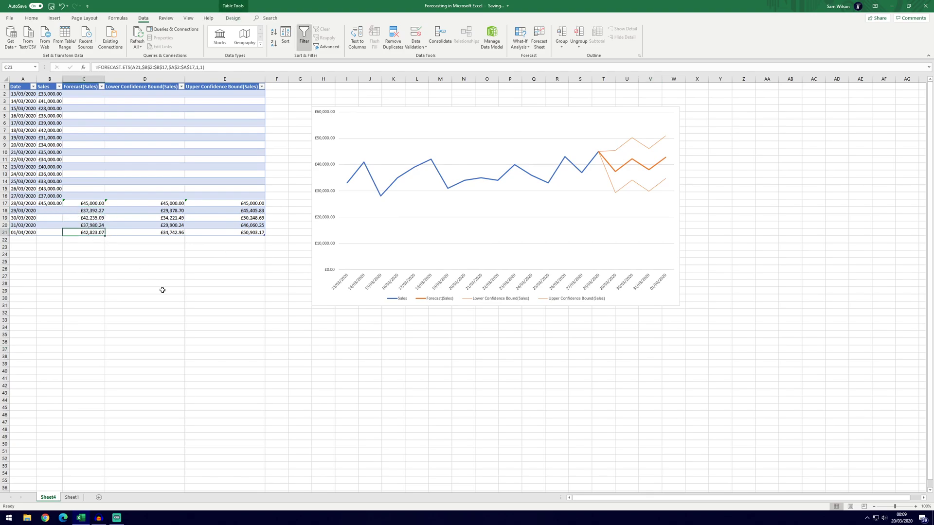
click(162, 290)
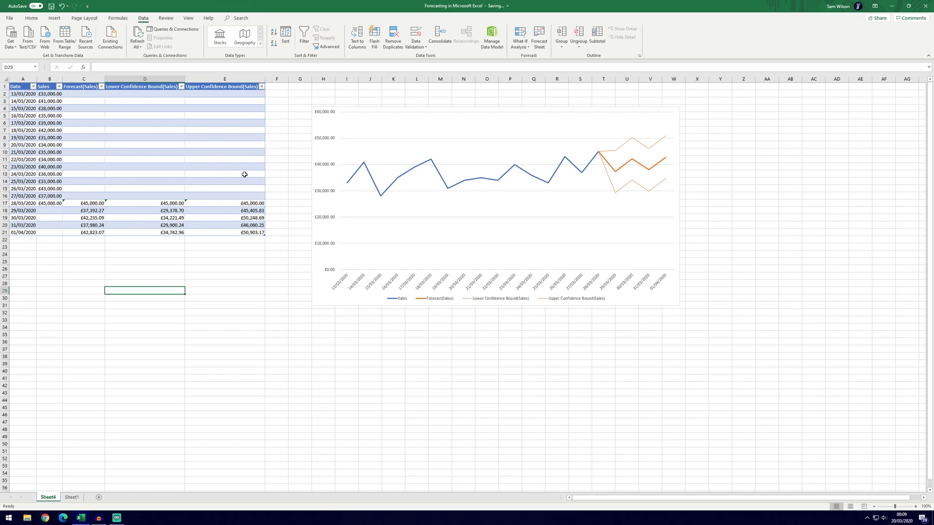
key(ctrl+End)
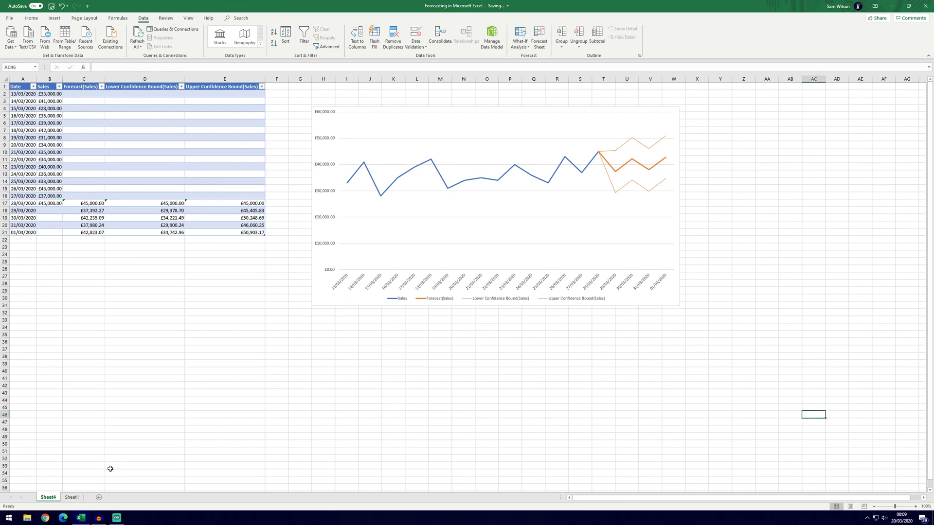
click(72, 498)
In F22, build =FORECAST.ETS(E22,F6:F21,E6:E21 as the 29/03 forecast formula
click(180, 317)
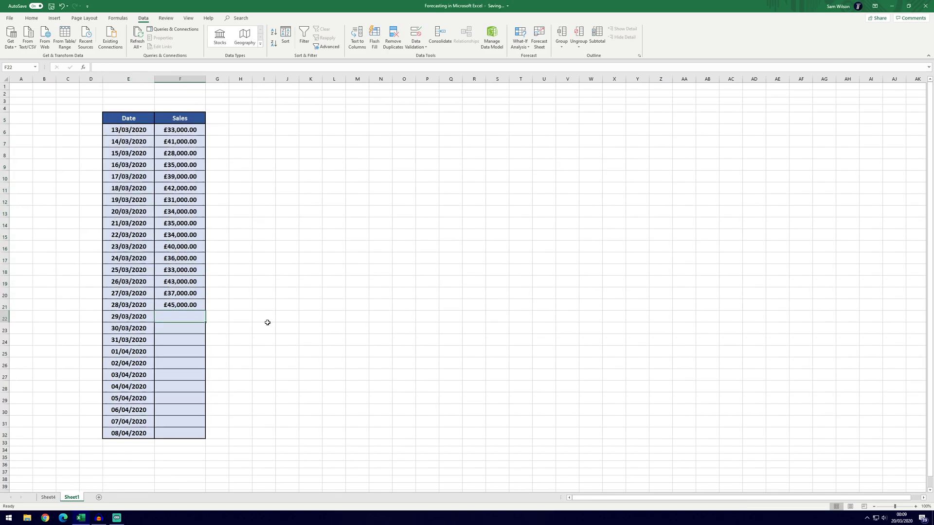
text(=FOR)
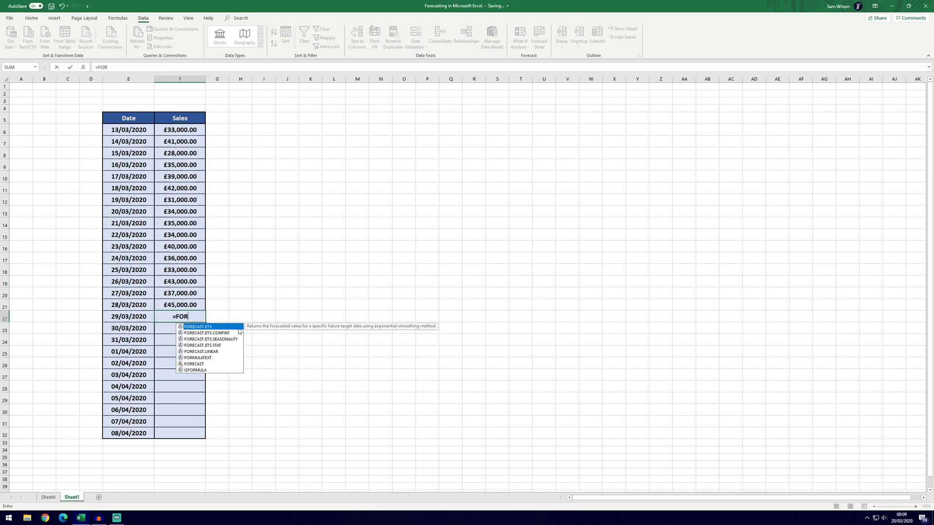
double_click(222, 328)
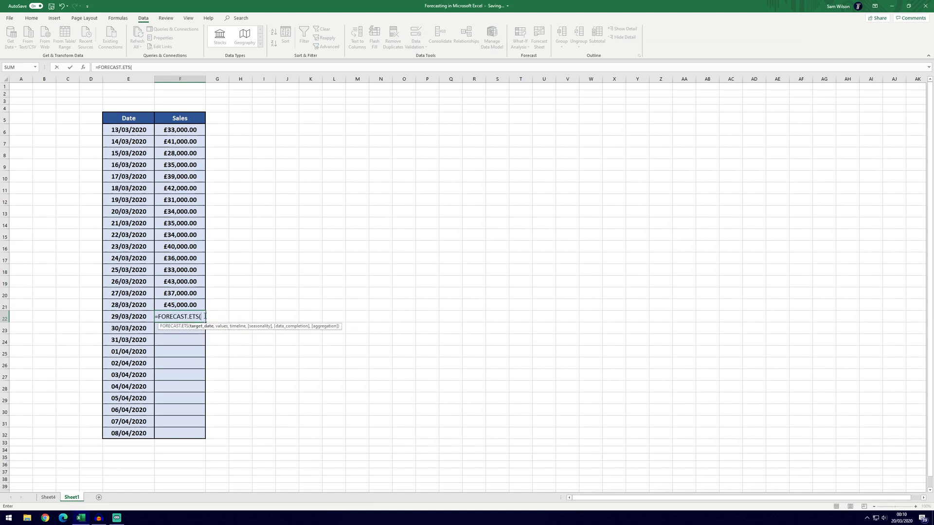
click(128, 317)
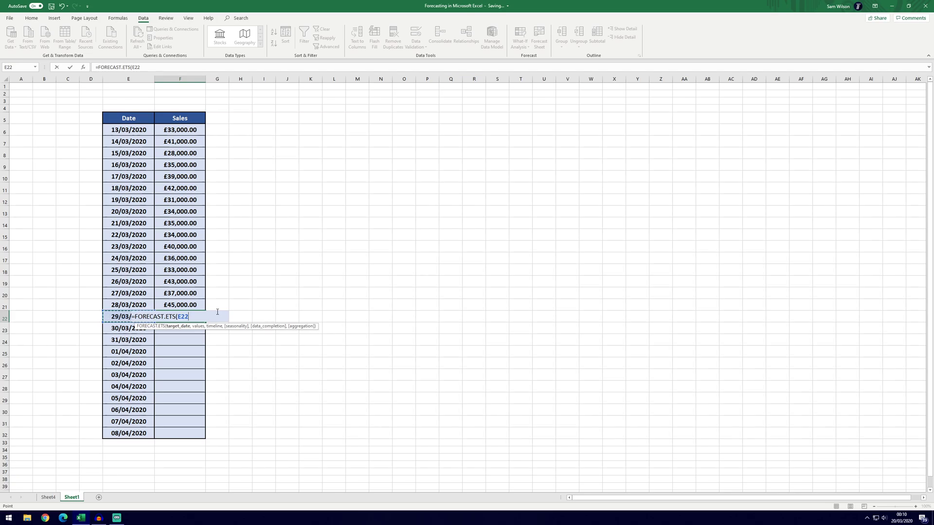
text(,)
drag(173, 130, 181, 305)
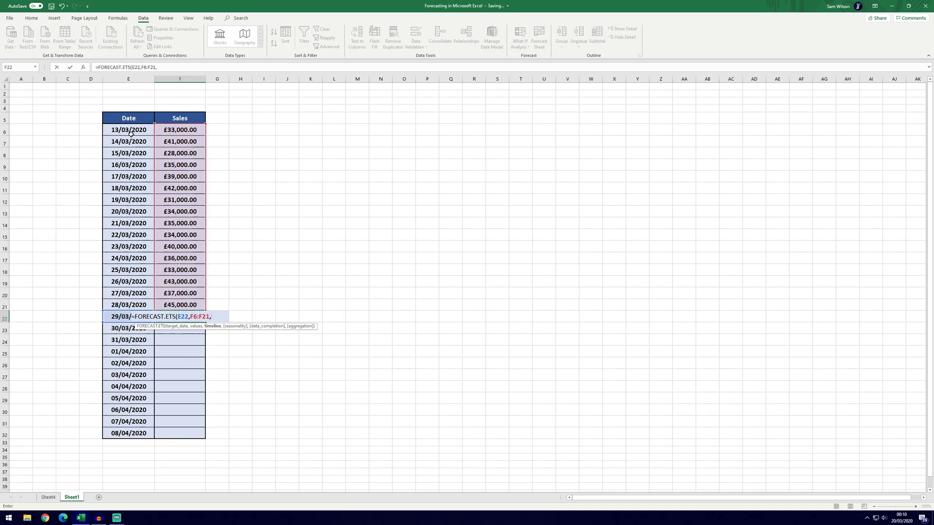
drag(130, 138, 129, 305)
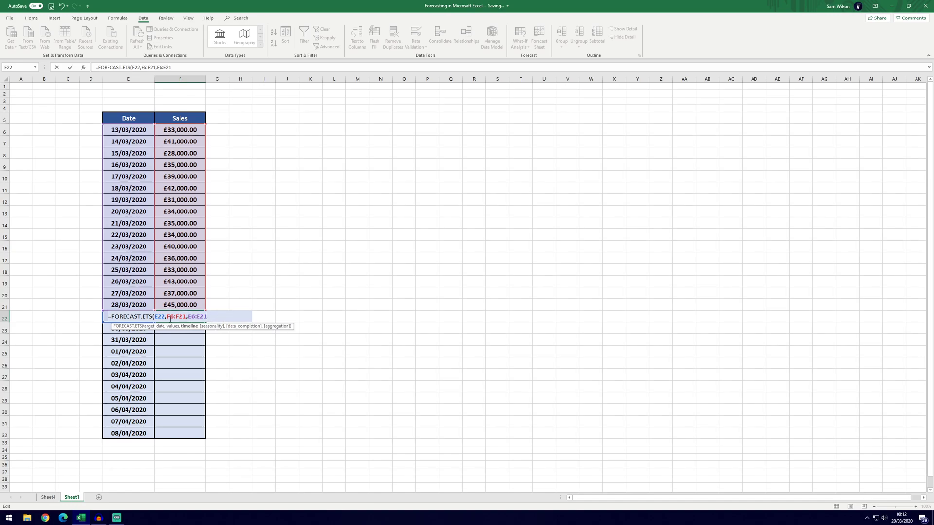
Make the sales range in the formula absolute as $F$6:$F$21
click(167, 317)
text($F$)
click(181, 317)
text($)
click(191, 316)
text($F$)
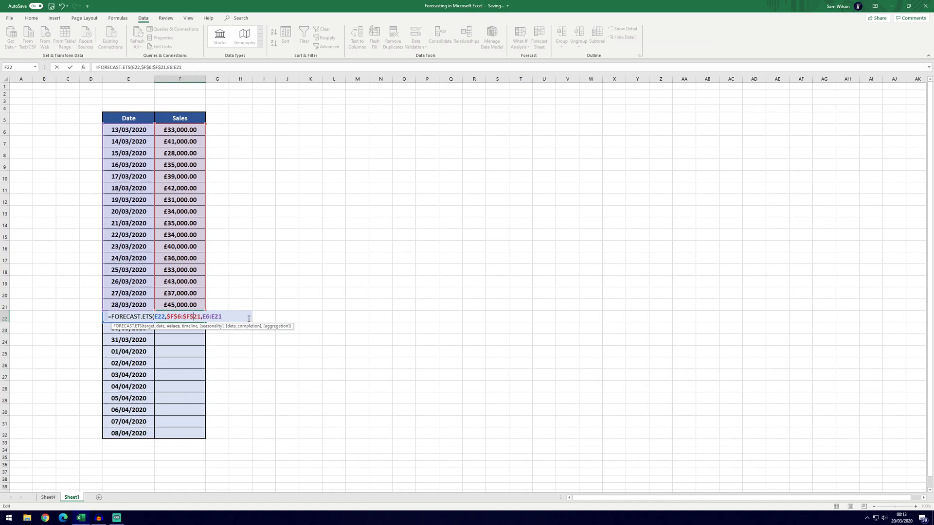
Make the date range $E$6:$E$21, close the bracket and commit, giving £37,392.27
click(223, 317)
key(Right)
text($)
key(Right)
key(Right)
text($)
key(Right)
text($)
key(Right)
key(Right)
text())
key(Return)
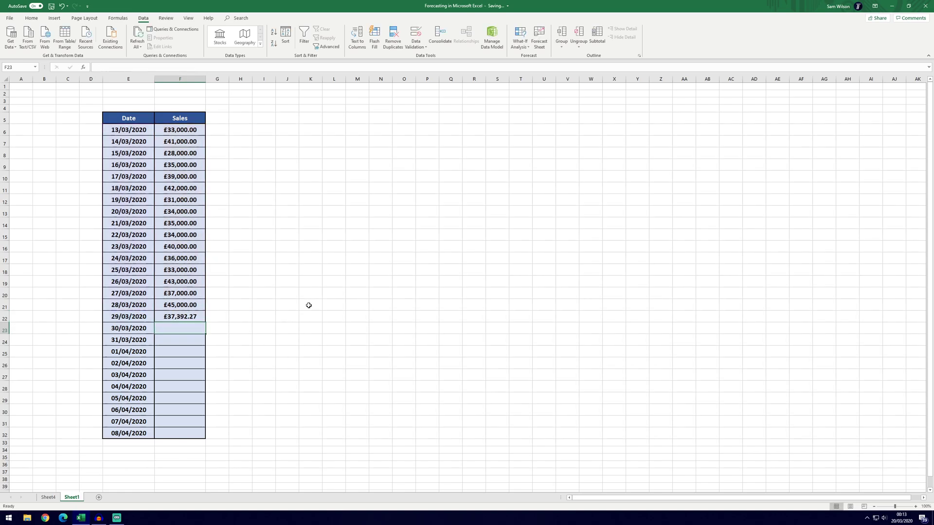
Fill the F22 forecast formula down to F25, covering 30/03 through 01/04
click(194, 315)
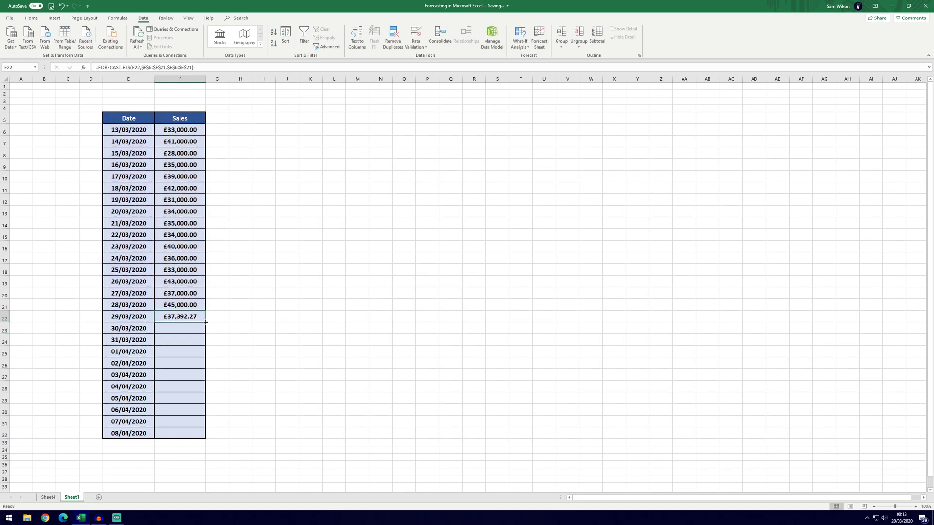
drag(205, 322, 195, 359)
click(182, 362)
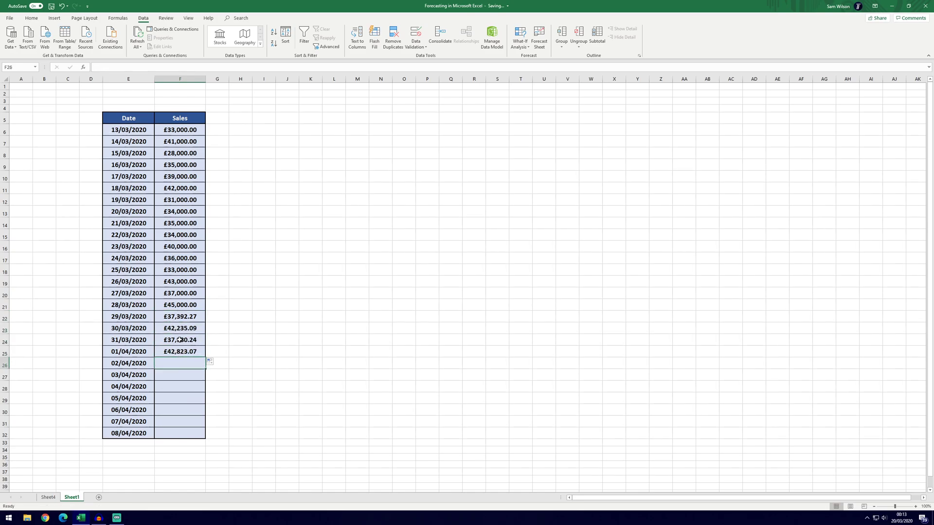
Check the copied forecast formulas for 31/03 and 29/03 against the historical range
click(176, 340)
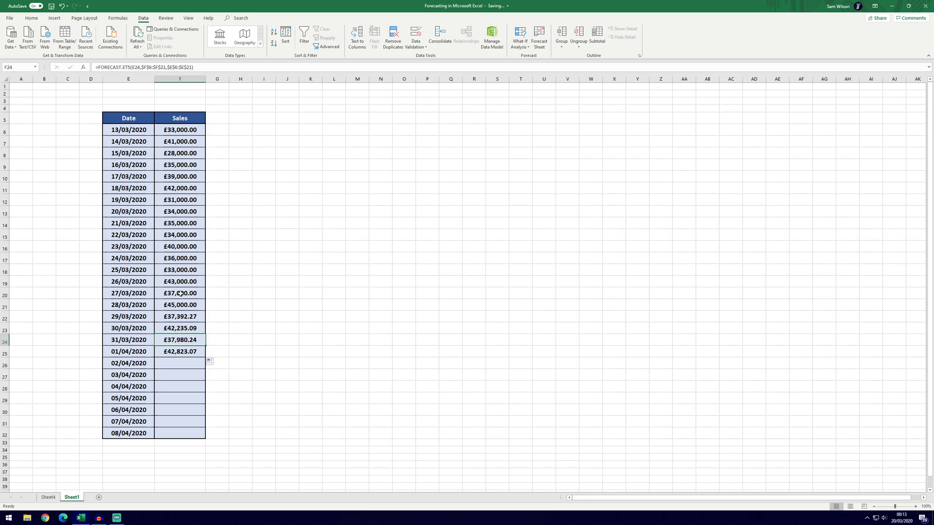
drag(136, 129, 196, 305)
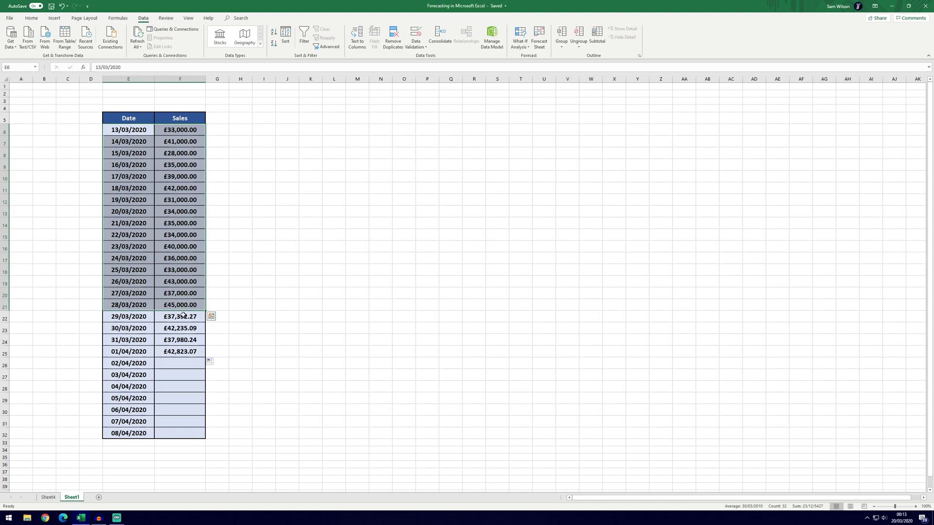
click(183, 316)
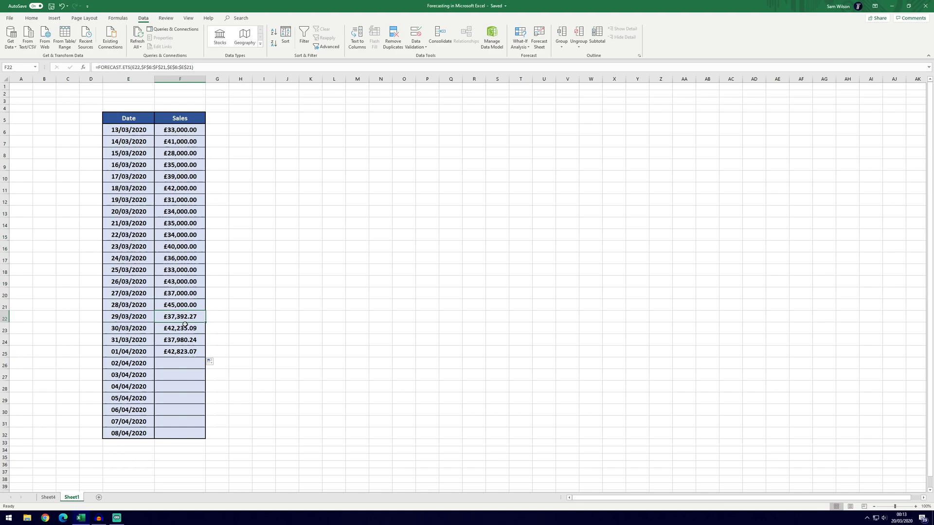
click(181, 341)
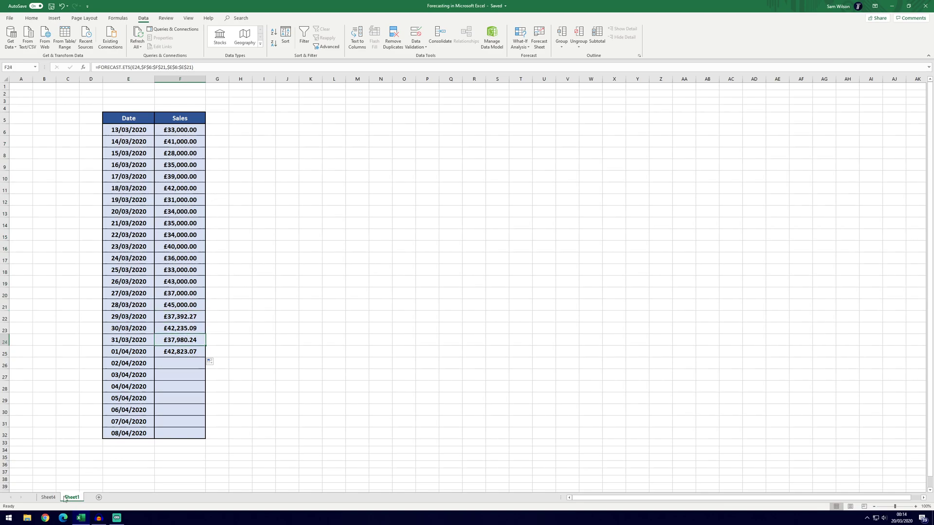
click(49, 498)
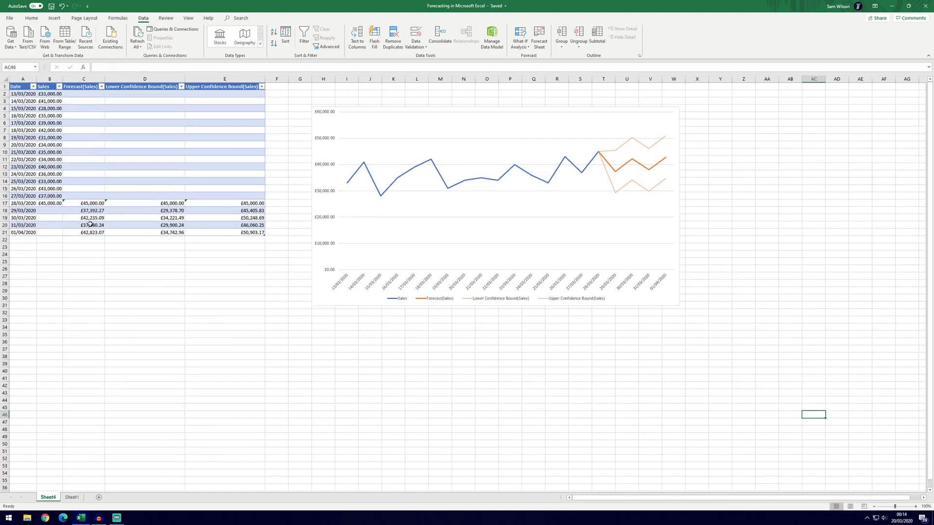
click(71, 498)
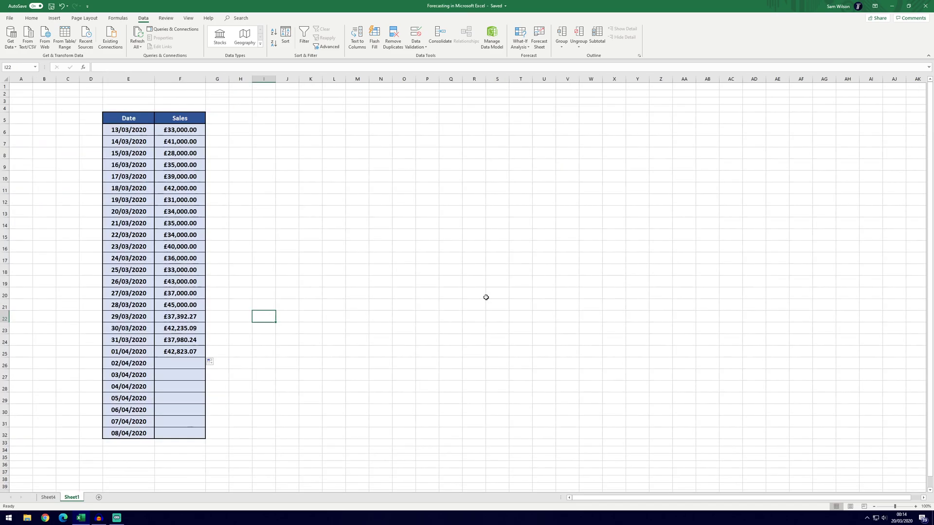